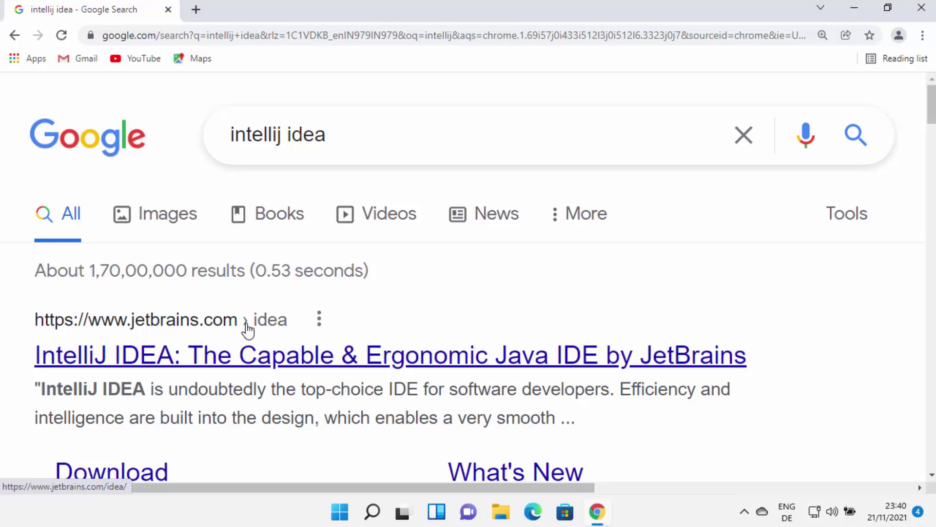
Step: Open the JetBrains IntelliJ IDEA result from the Google search for 'intellij idea'
{"action": "left_click", "coordinate": [234, 367]}
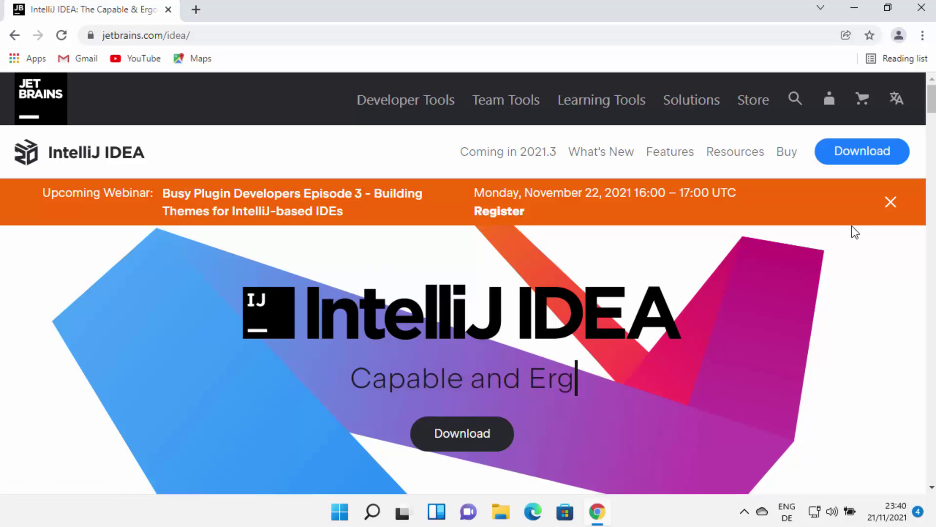
Step: Dismiss the webinar banner and cookie notice, then go to the IntelliJ IDEA download page
{"action": "left_click", "coordinate": [891, 202]}
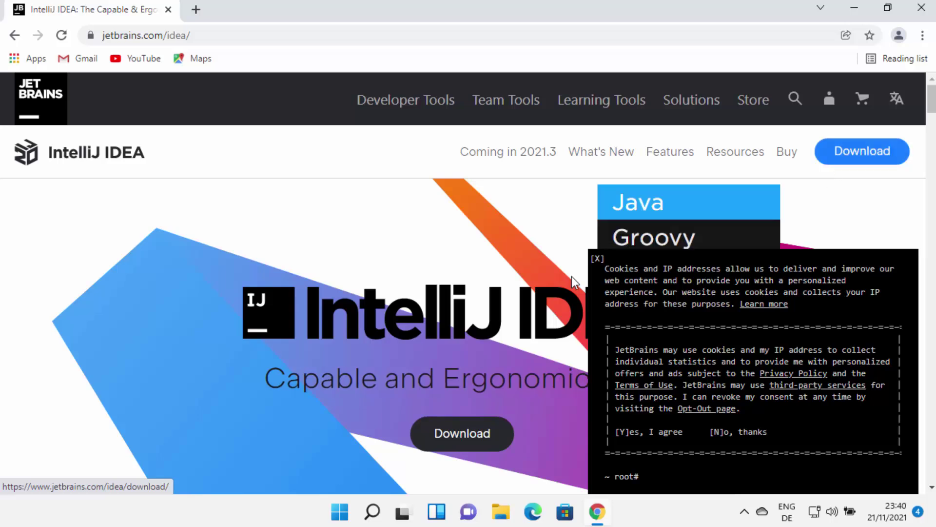
{"action": "left_click", "coordinate": [597, 259]}
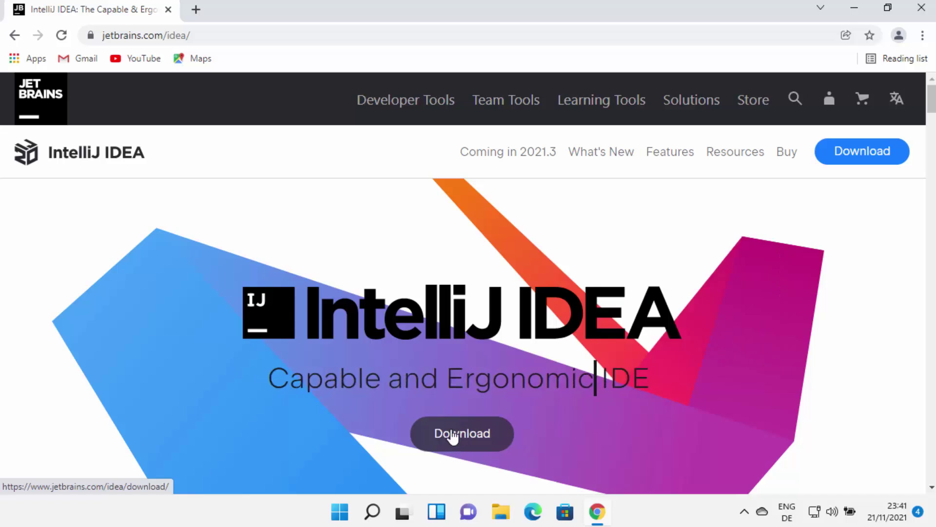
{"action": "scroll", "coordinate": [503, 365], "scroll_direction": "down", "scroll_amount": 2}
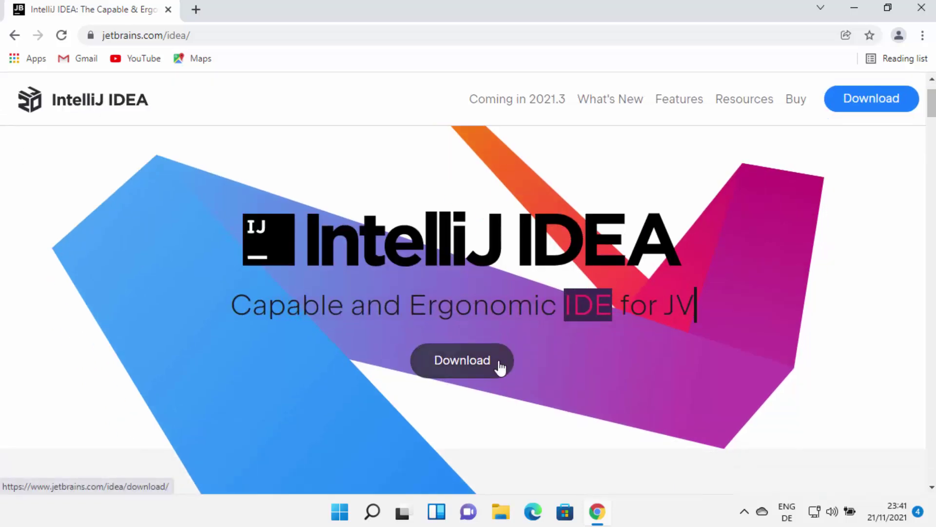
{"action": "left_click", "coordinate": [470, 371]}
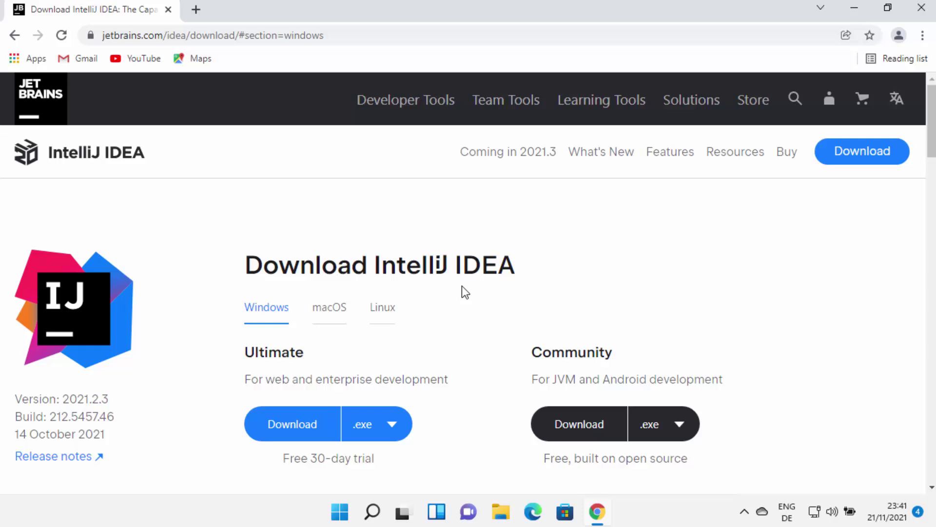
{"action": "double_click", "coordinate": [274, 353]}
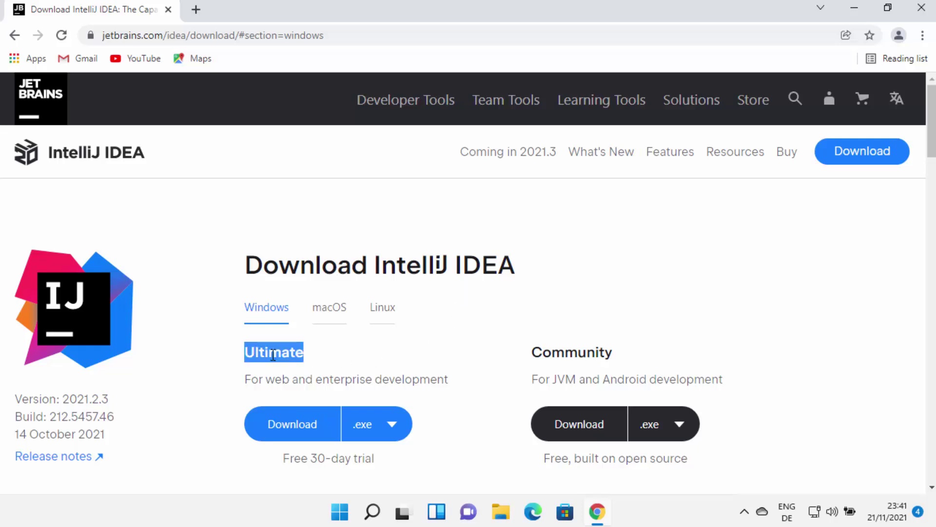
Step: Highlight the Ultimate and Community edition names on the download page
{"action": "left_click", "coordinate": [273, 354]}
{"action": "double_click", "coordinate": [286, 358]}
{"action": "double_click", "coordinate": [539, 353]}
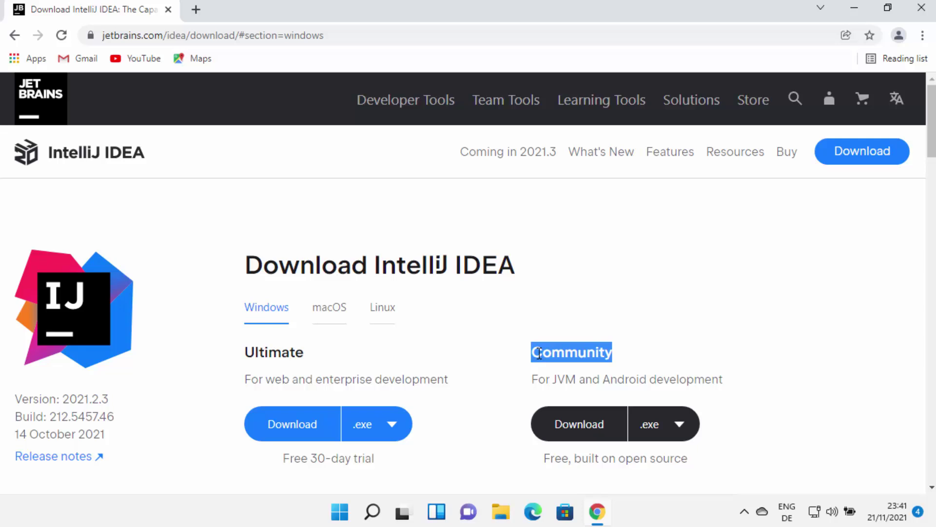
{"action": "left_click", "coordinate": [508, 382]}
{"action": "double_click", "coordinate": [551, 353]}
Step: Download the Community edition installer ideaIC-2021.2.3.exe and launch it
{"action": "left_click", "coordinate": [578, 427]}
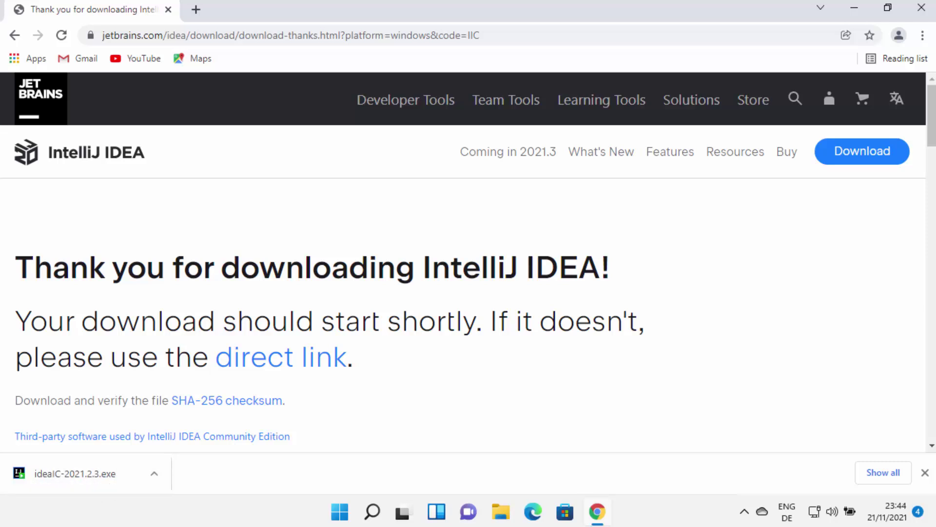
{"action": "left_click", "coordinate": [120, 487]}
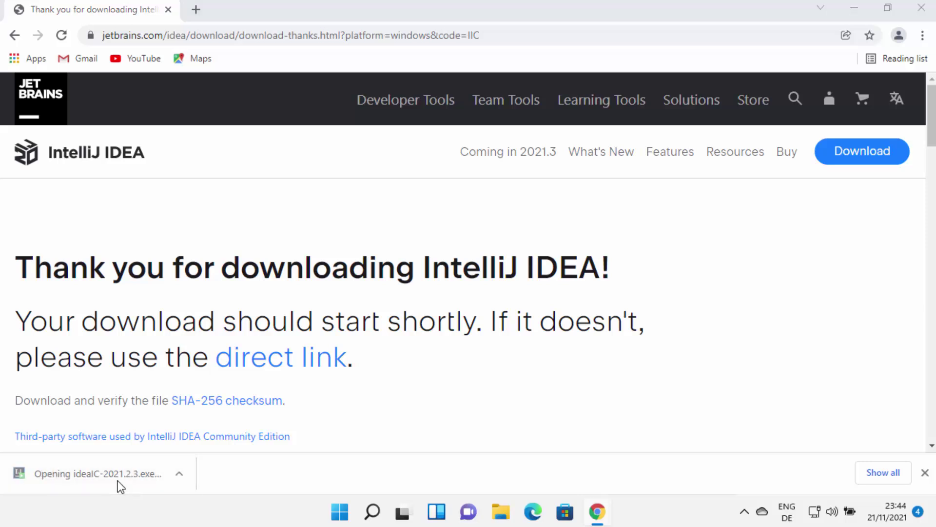
{"action": "left_click", "coordinate": [860, 11]}
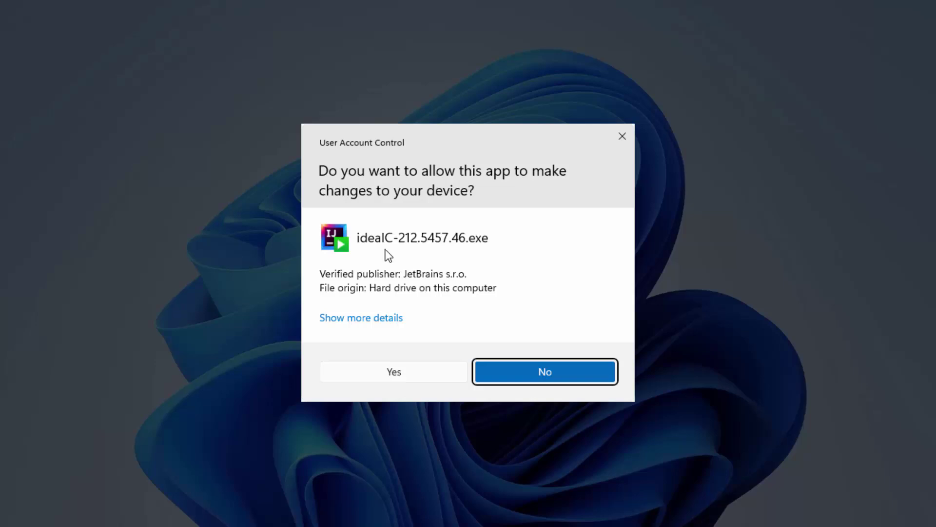
Step: Allow the installer to run and keep the default Program Files\JetBrains destination folder
{"action": "left_click", "coordinate": [382, 374]}
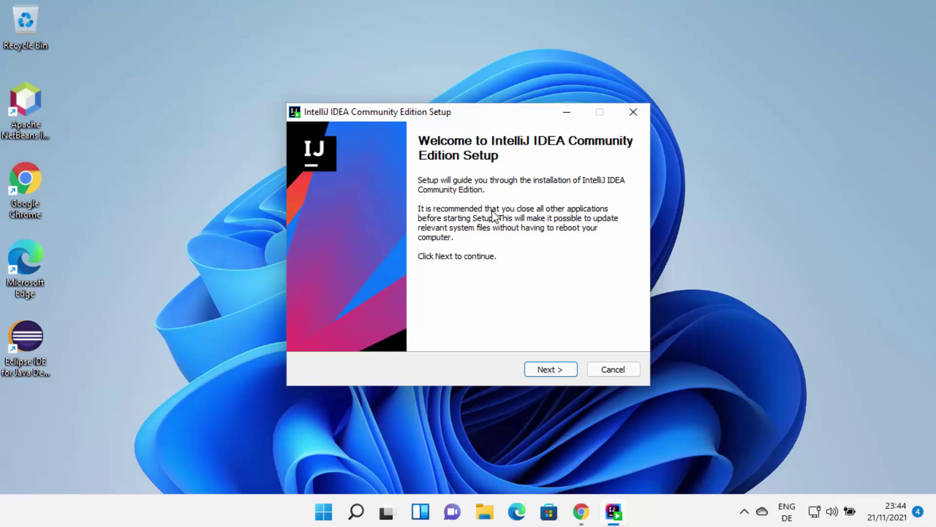
{"action": "left_click", "coordinate": [540, 370]}
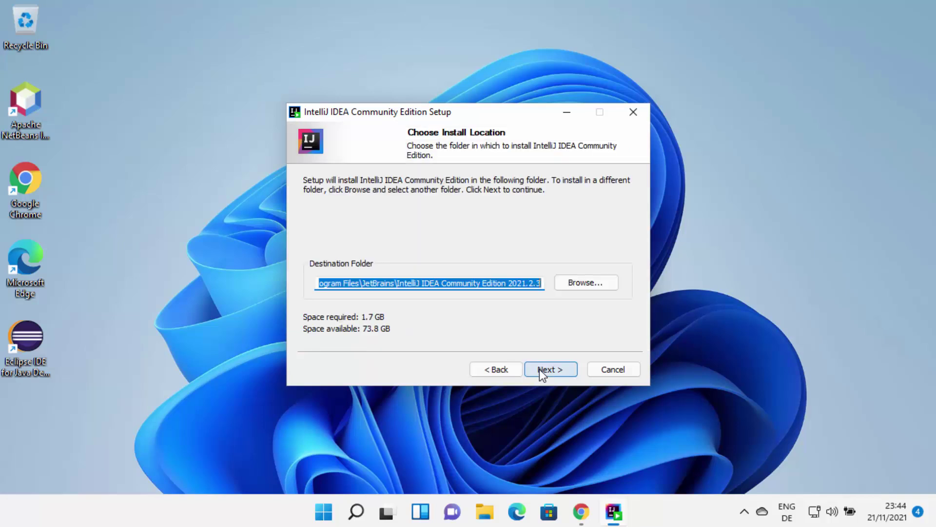
{"action": "left_click_drag", "start_coordinate": [413, 283], "coordinate": [440, 296]}
{"action": "left_click", "coordinate": [443, 284]}
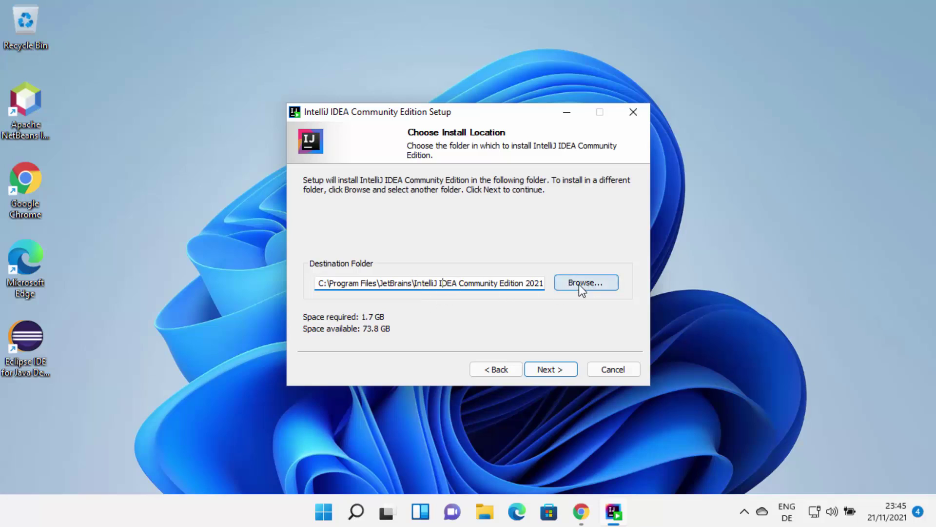
{"action": "left_click", "coordinate": [548, 370]}
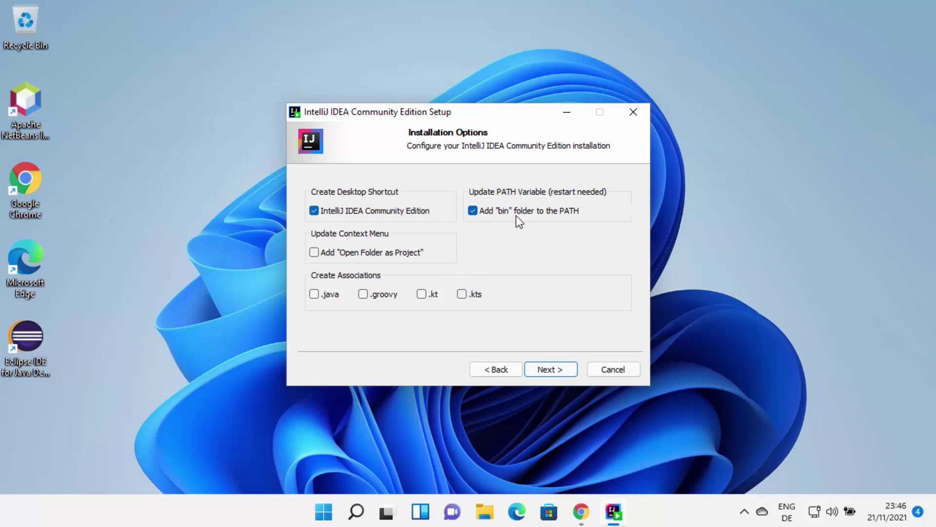
Step: Install with the default options and JetBrains Start Menu folder, showing the installation details
{"action": "left_click", "coordinate": [546, 369]}
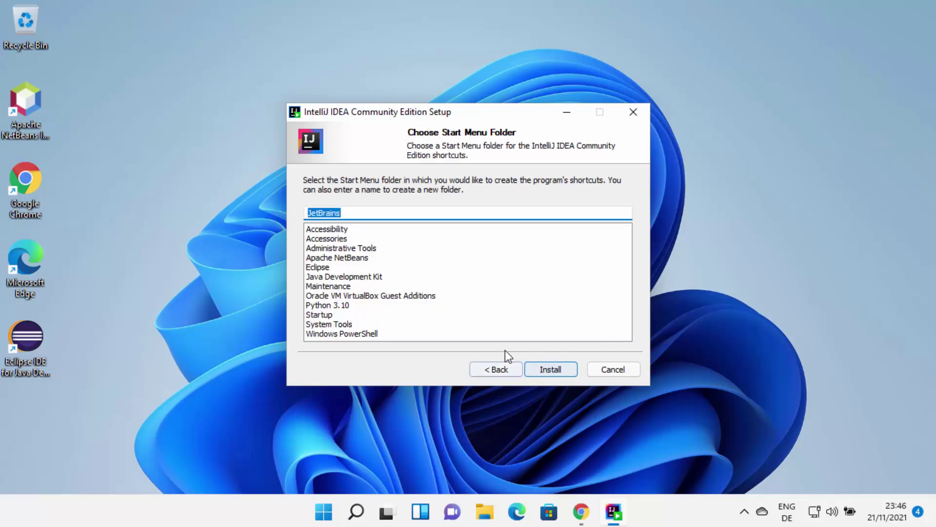
{"action": "left_click", "coordinate": [537, 370]}
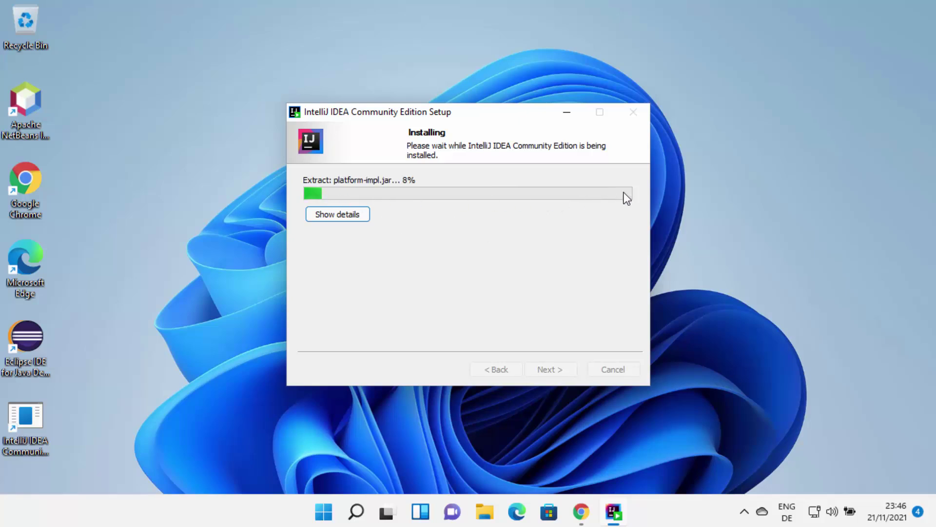
{"action": "left_click", "coordinate": [336, 217]}
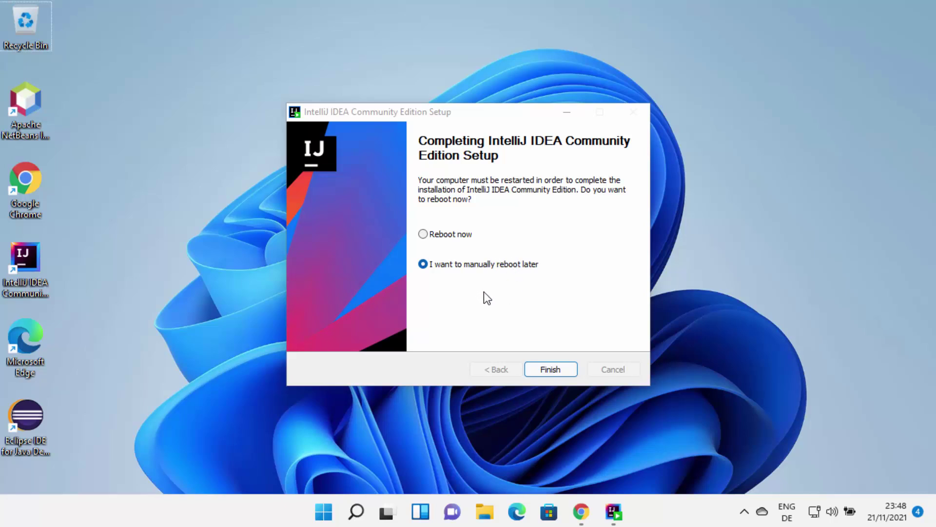
{"action": "left_click", "coordinate": [426, 234]}
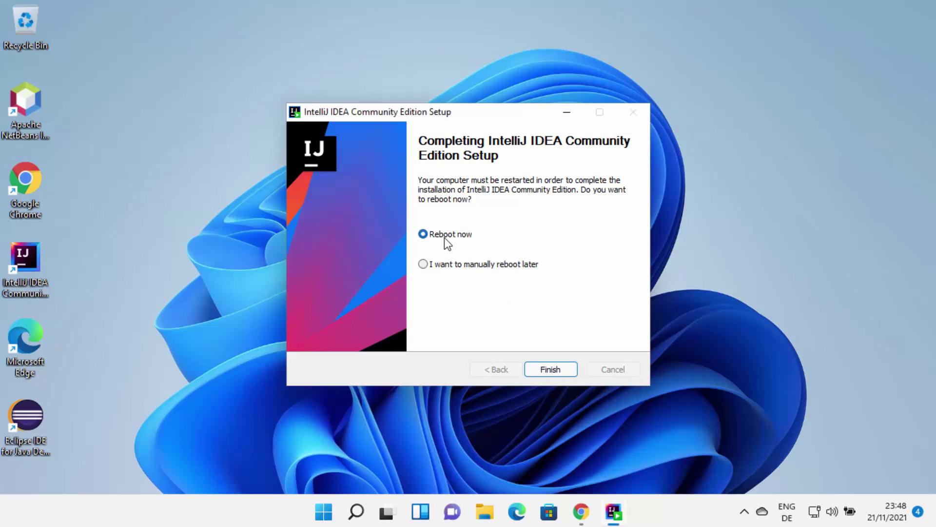
Step: Choose 'I want to manually reboot later' and finish the setup wizard
{"action": "left_click", "coordinate": [426, 235]}
{"action": "left_click", "coordinate": [426, 264]}
{"action": "left_click", "coordinate": [549, 369]}
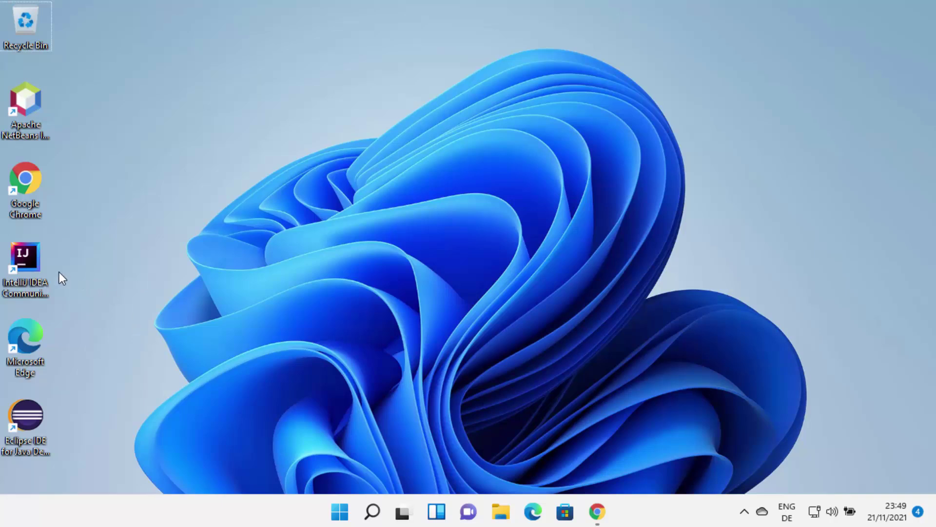
Step: Launch IntelliJ IDEA from the desktop shortcut and accept the User Agreement
{"action": "left_click", "coordinate": [29, 260]}
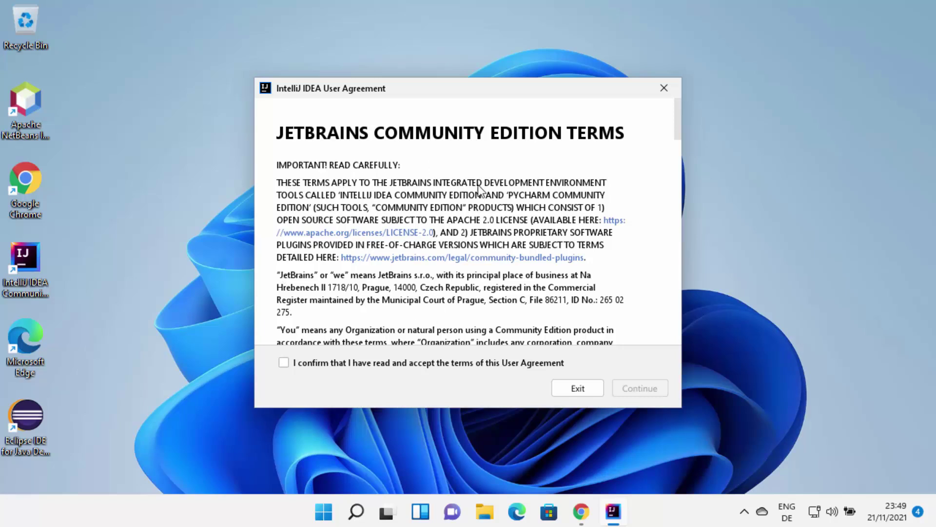
{"action": "scroll", "coordinate": [396, 288], "scroll_direction": "down", "scroll_amount": 8}
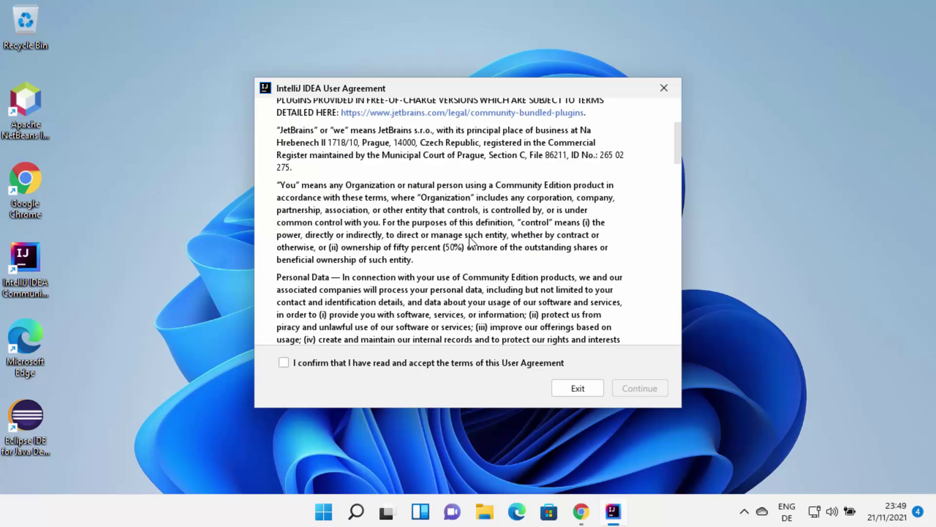
{"action": "scroll", "coordinate": [407, 299], "scroll_direction": "down", "scroll_amount": 10}
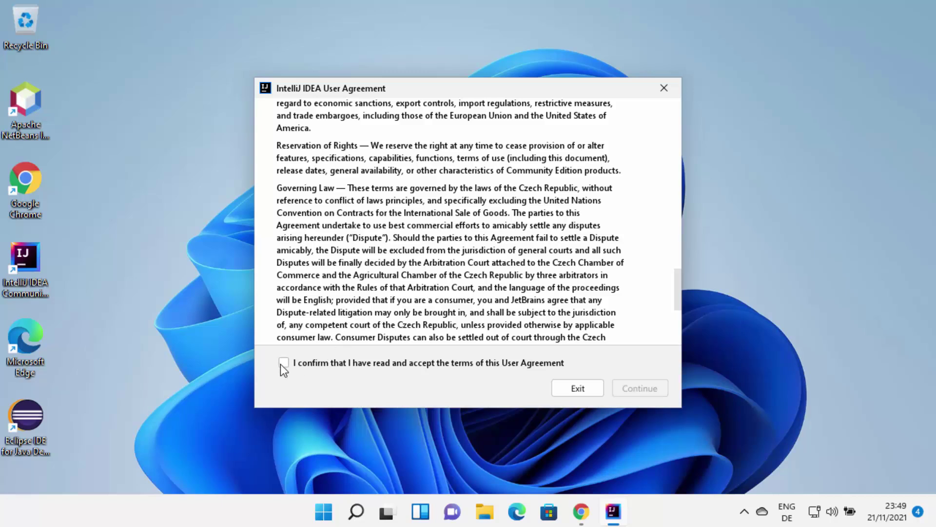
{"action": "left_click", "coordinate": [294, 369]}
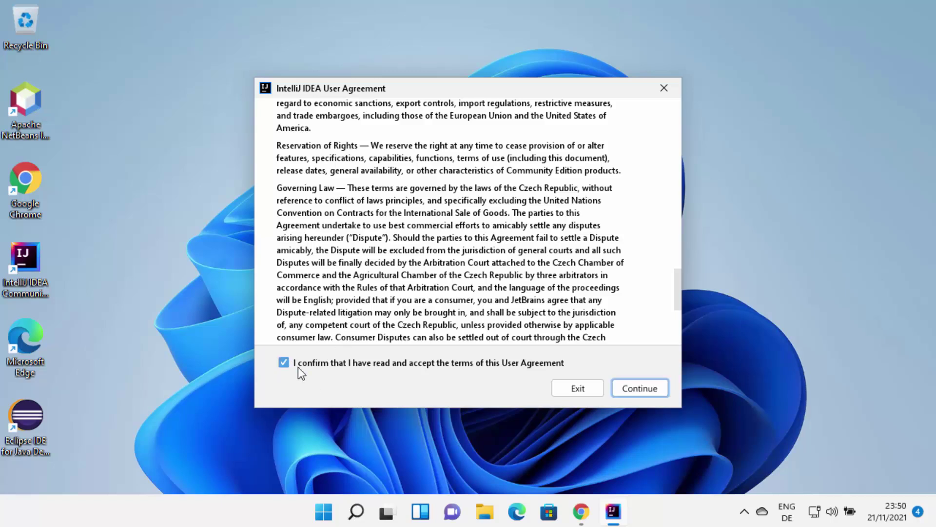
{"action": "left_click", "coordinate": [639, 390]}
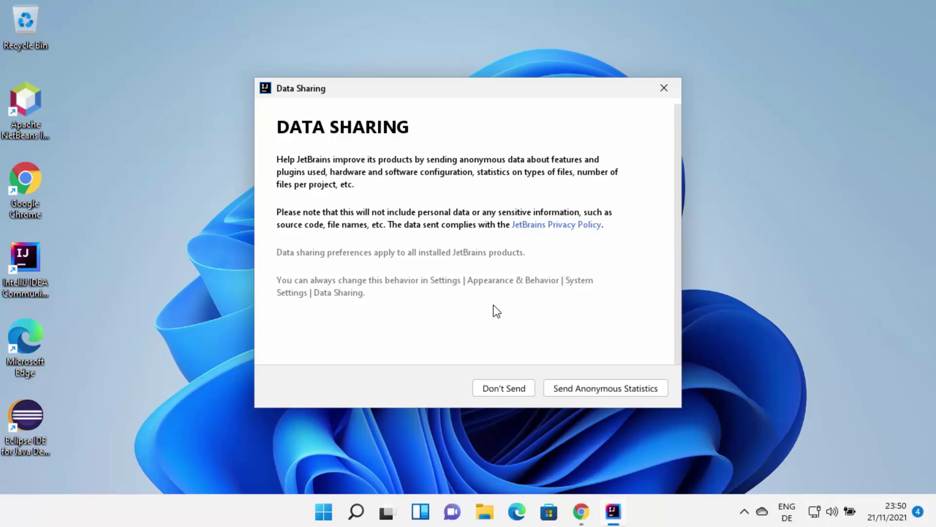
Step: Decline anonymous data sharing and start a new project from the Welcome screen
{"action": "left_click", "coordinate": [491, 388]}
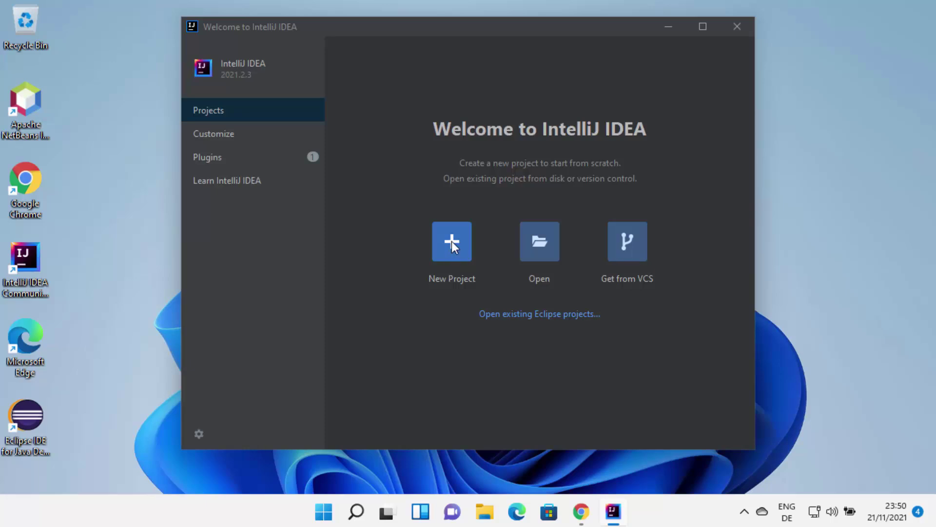
{"action": "left_click", "coordinate": [452, 269]}
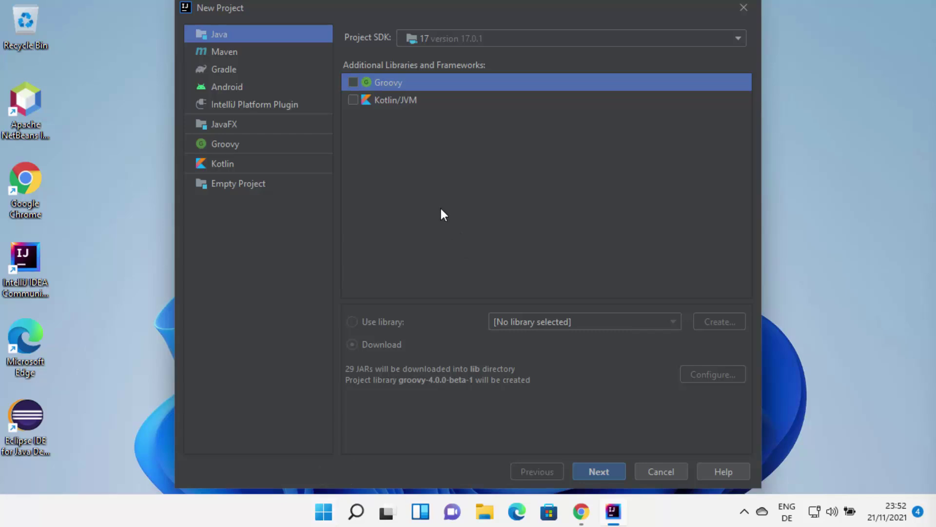
Step: Set up a Java project with the Groovy library and SDK 17 (17.0.1)
{"action": "left_click", "coordinate": [244, 34]}
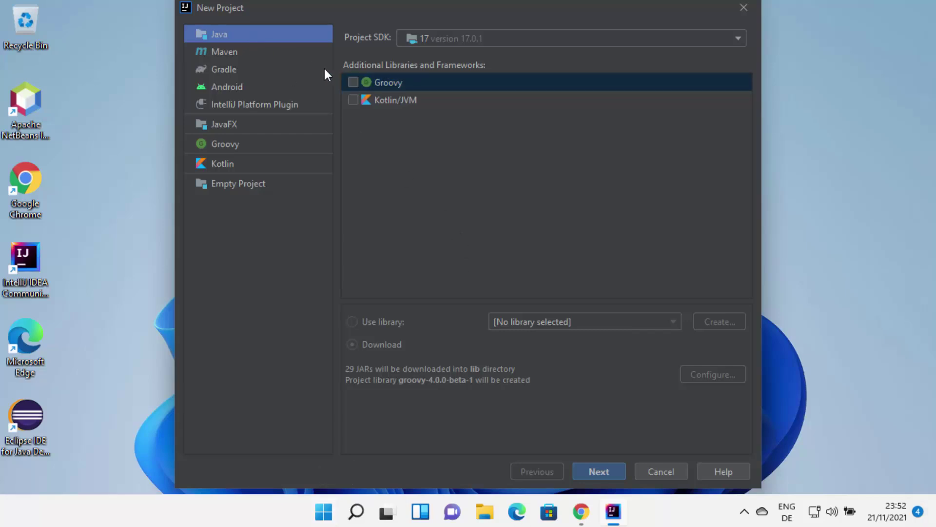
{"action": "left_click", "coordinate": [352, 81]}
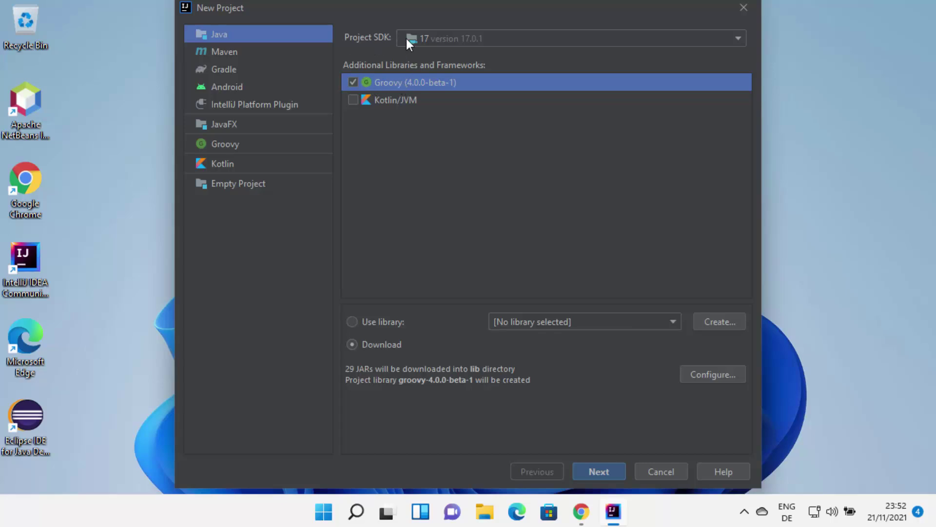
{"action": "left_click", "coordinate": [433, 42]}
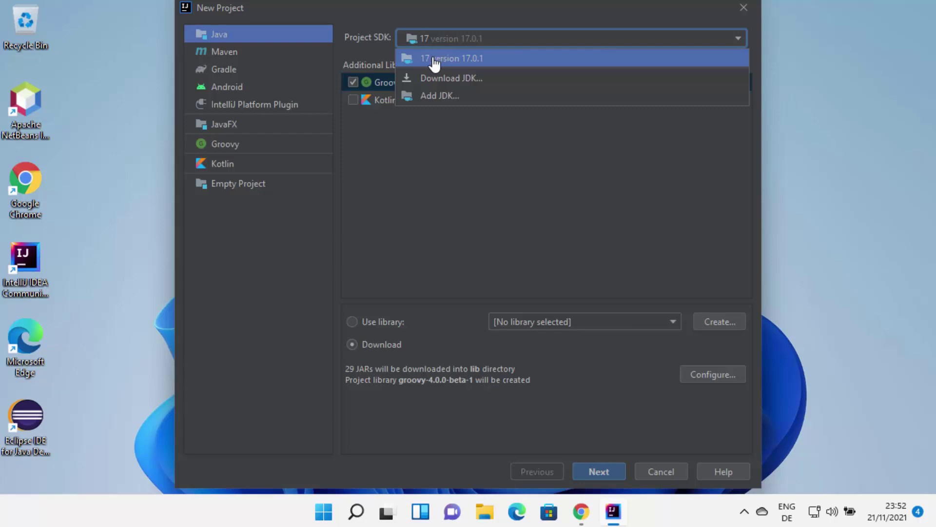
{"action": "left_click", "coordinate": [481, 60]}
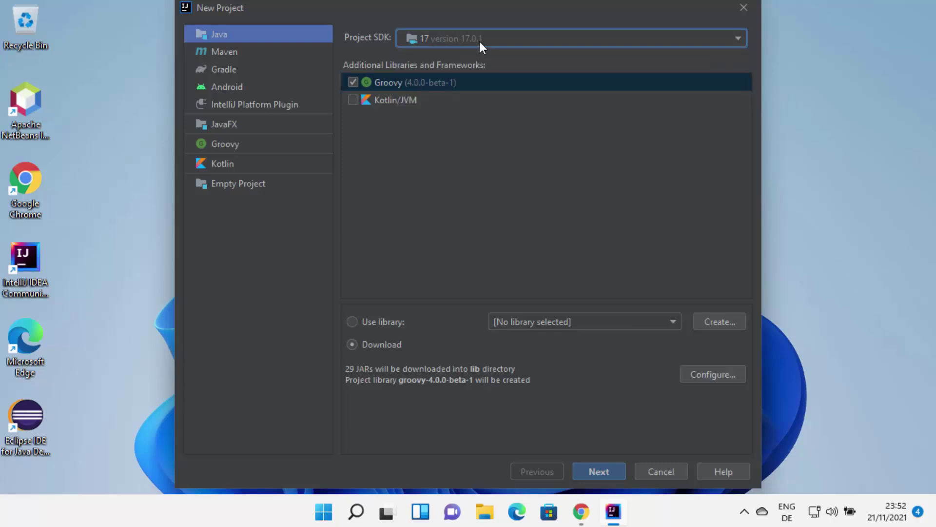
{"action": "left_click", "coordinate": [431, 37]}
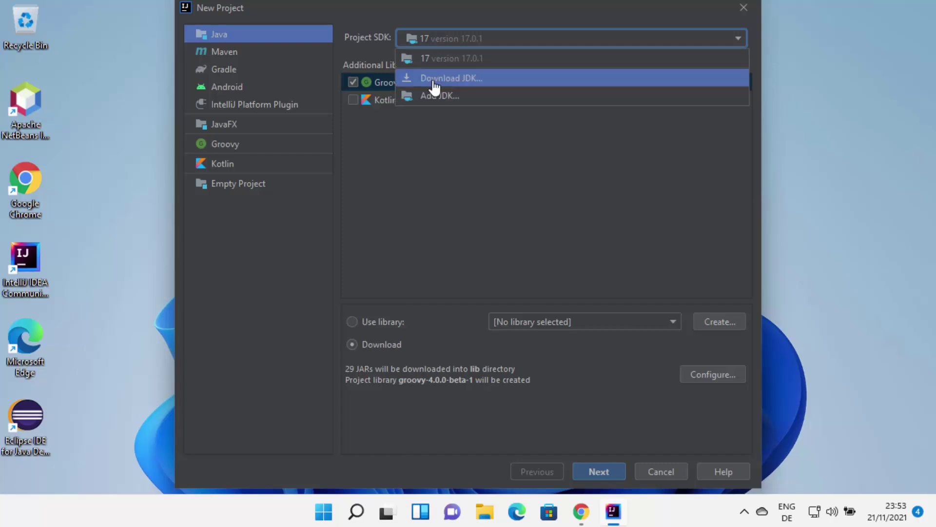
{"action": "left_click", "coordinate": [482, 60]}
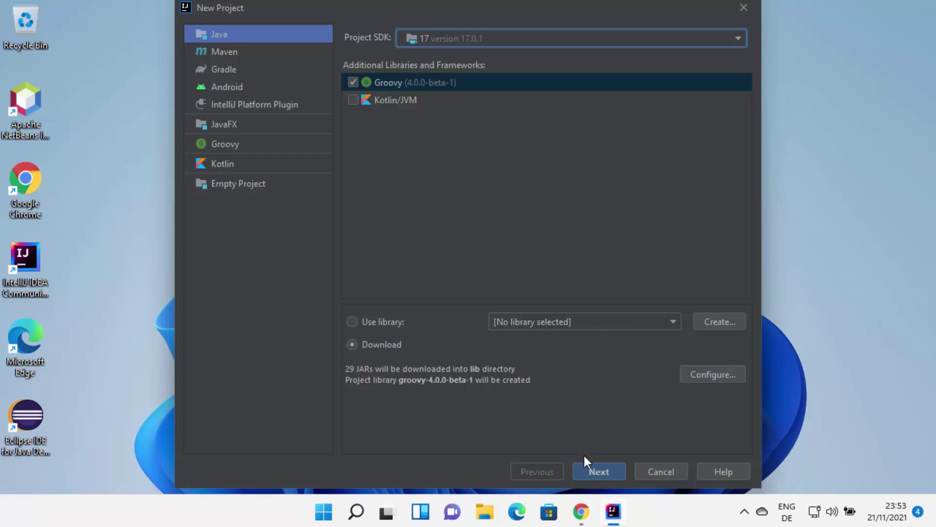
{"action": "left_click", "coordinate": [589, 467]}
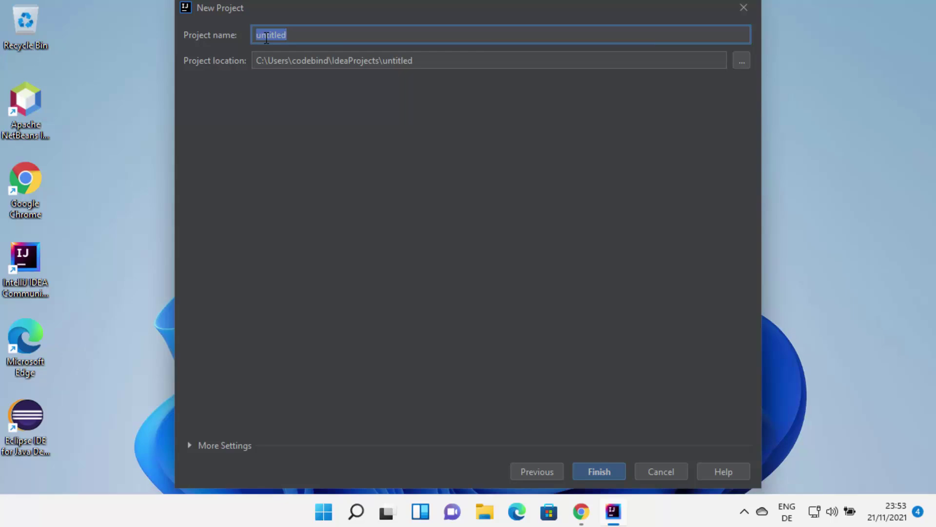
Step: Name the project Hello in IdeaProjects\Hello and create it
{"action": "type", "text": "Hello"}
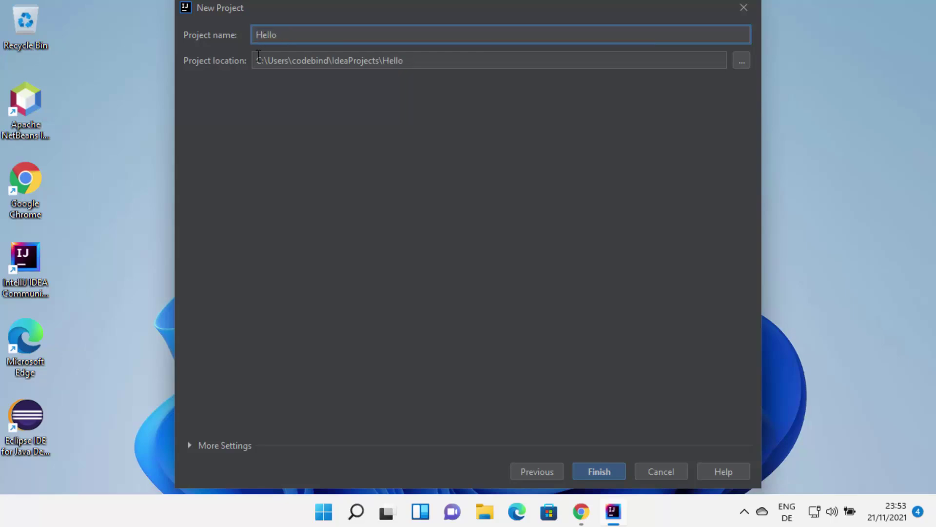
{"action": "left_click_drag", "start_coordinate": [256, 61], "coordinate": [434, 60]}
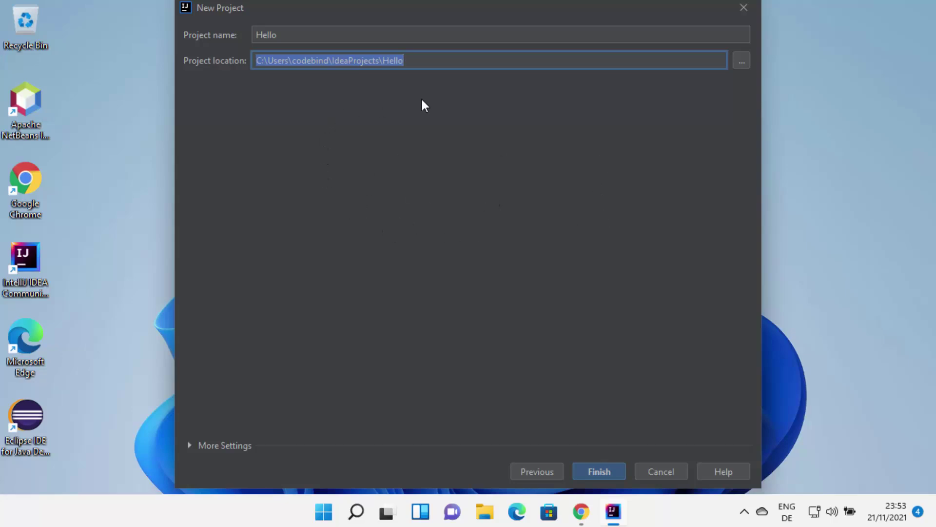
{"action": "left_click", "coordinate": [592, 470]}
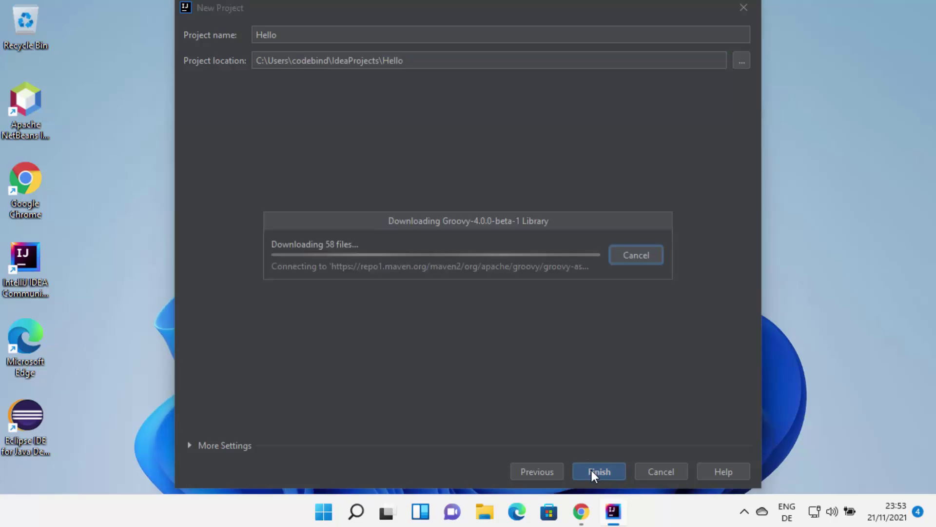